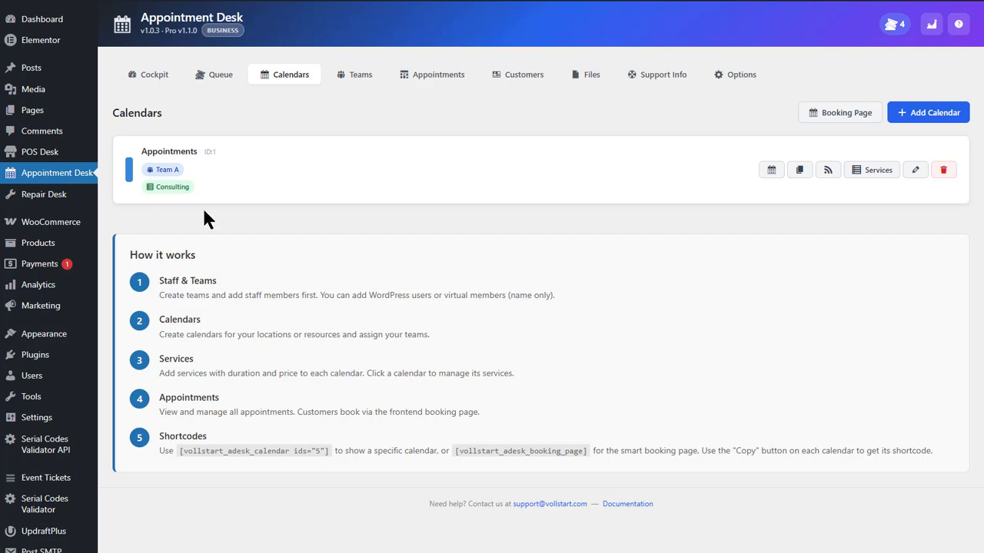
# Preview the public booking page of the Appointments calendar and close it.
pyautogui.click(772, 170)
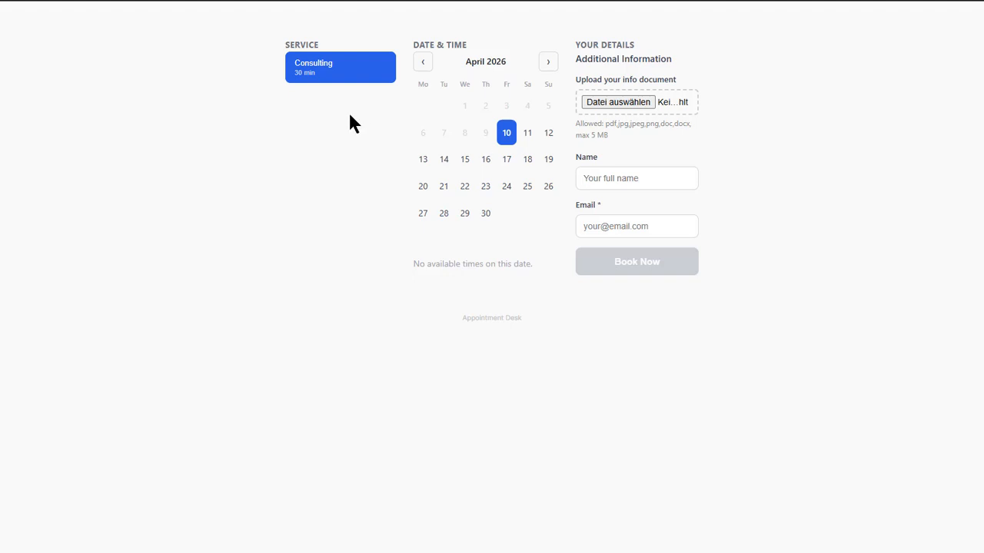
pyautogui.hotkey('ctrl', 'w')
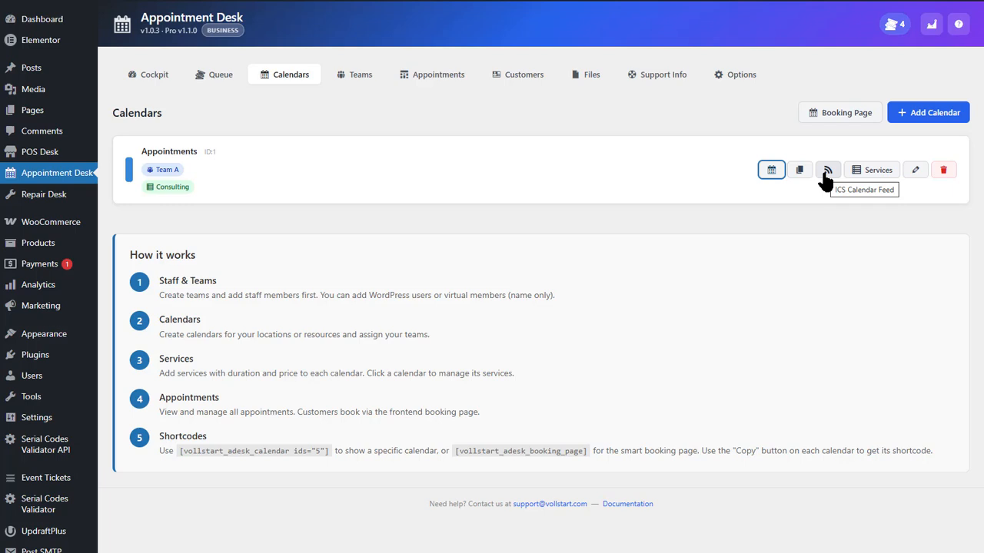
# Open the Consulting service of the Appointments calendar for editing and inspect its price field.
pyautogui.click(877, 171)
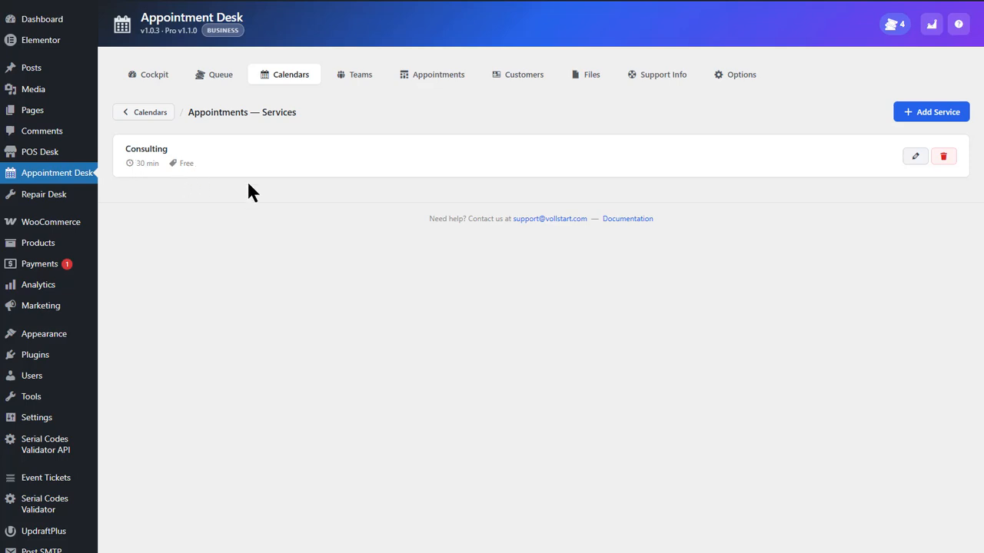
pyautogui.click(917, 158)
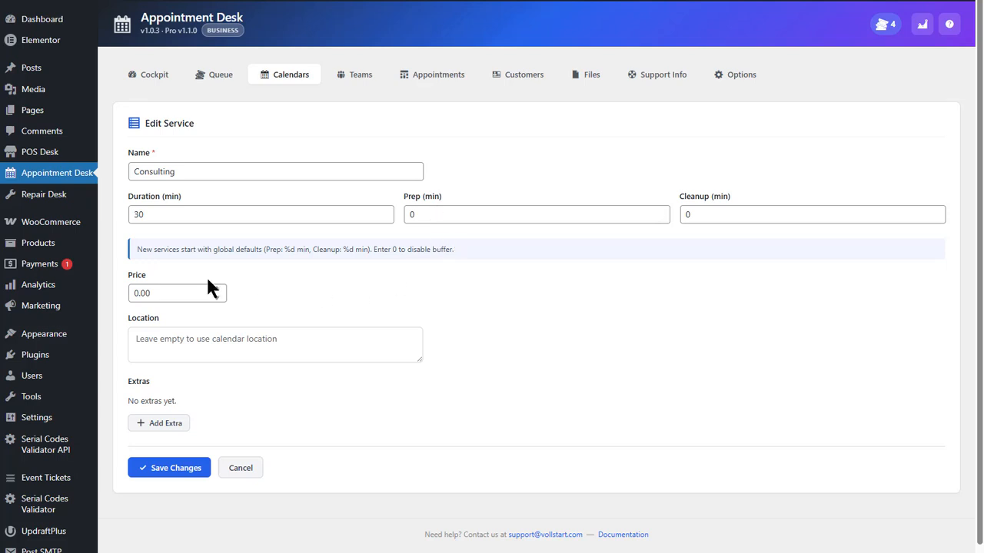
pyautogui.moveTo(165, 294); pyautogui.dragTo(126, 293)
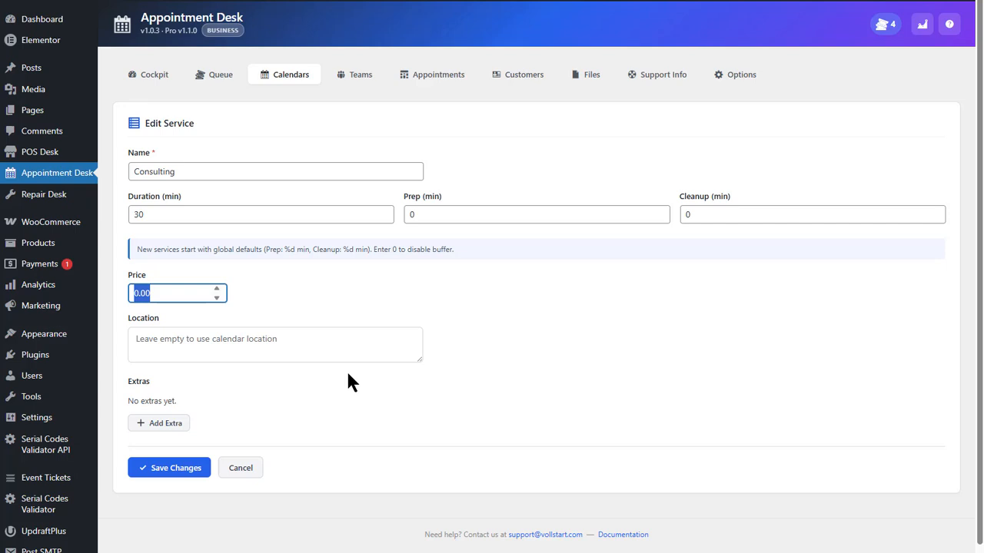
# Try adding an extra to the Consulting service, remove it, and return to the calendar list without saving.
pyautogui.click(171, 432)
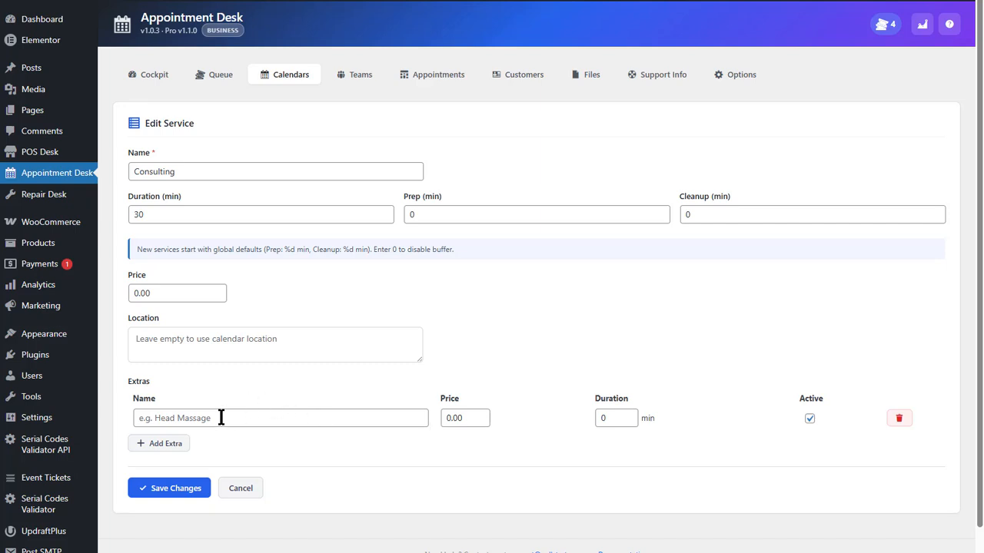
pyautogui.click(281, 418)
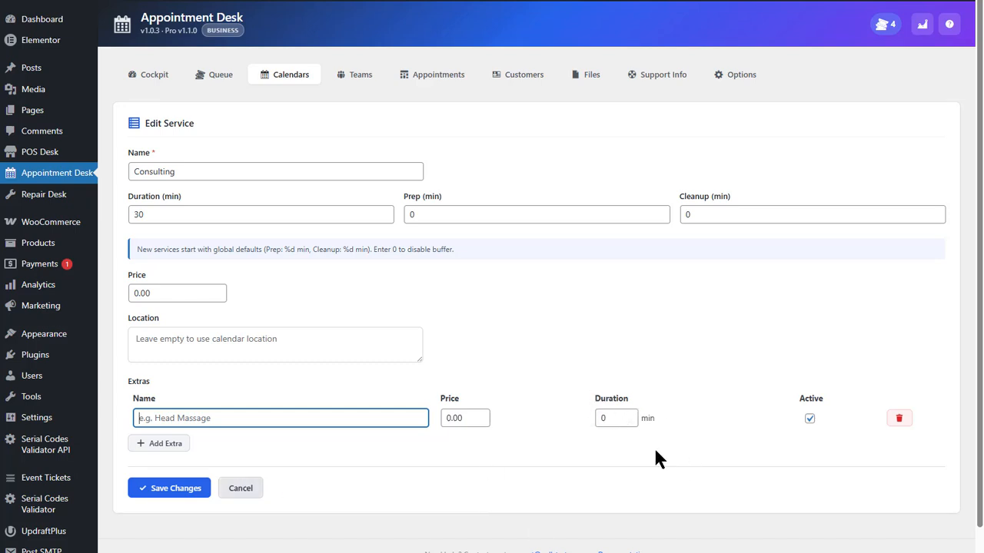
pyautogui.click(898, 418)
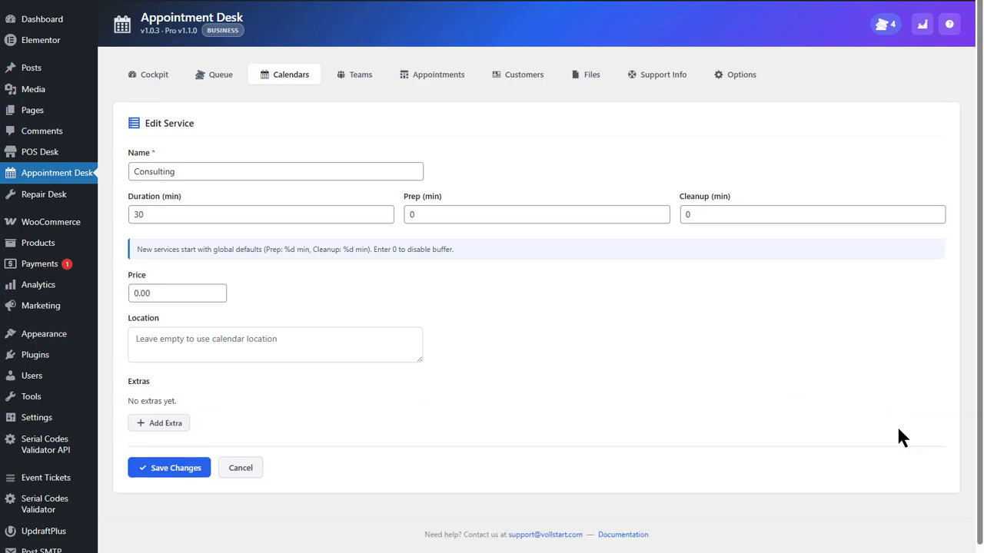
pyautogui.click(241, 468)
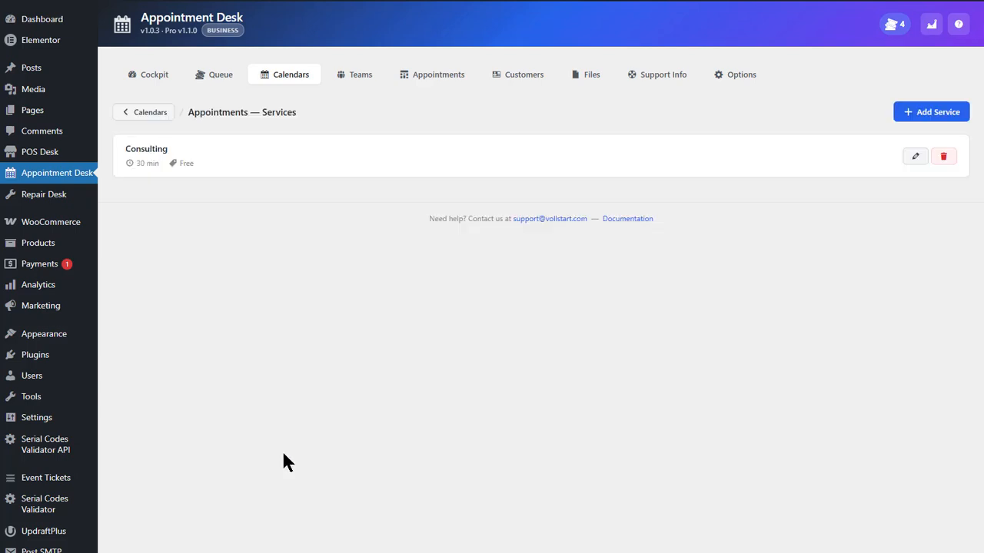
pyautogui.click(137, 117)
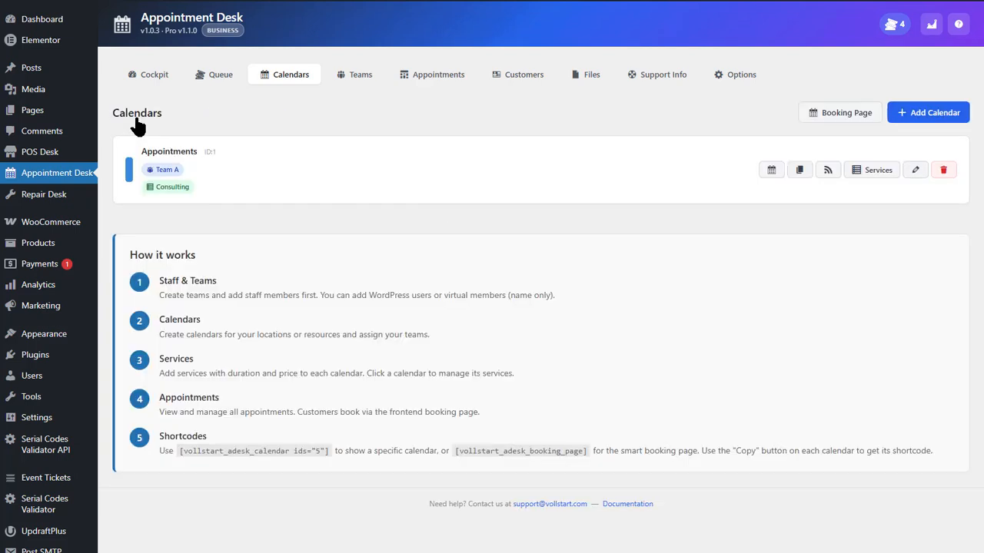
# Open the Appointments calendar for editing and examine its booking page intro text and booking URL settings.
pyautogui.click(915, 170)
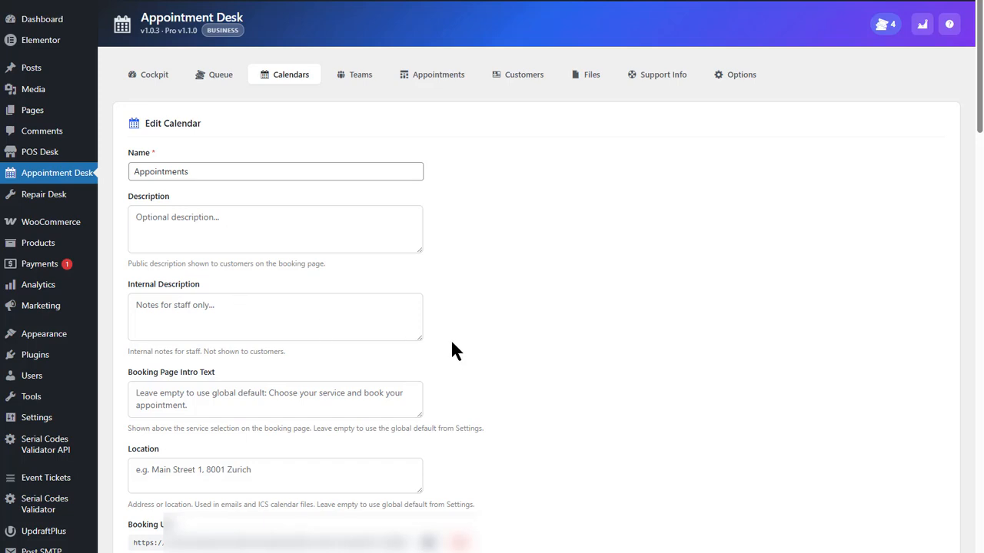
pyautogui.scroll(-2, 450, 338)
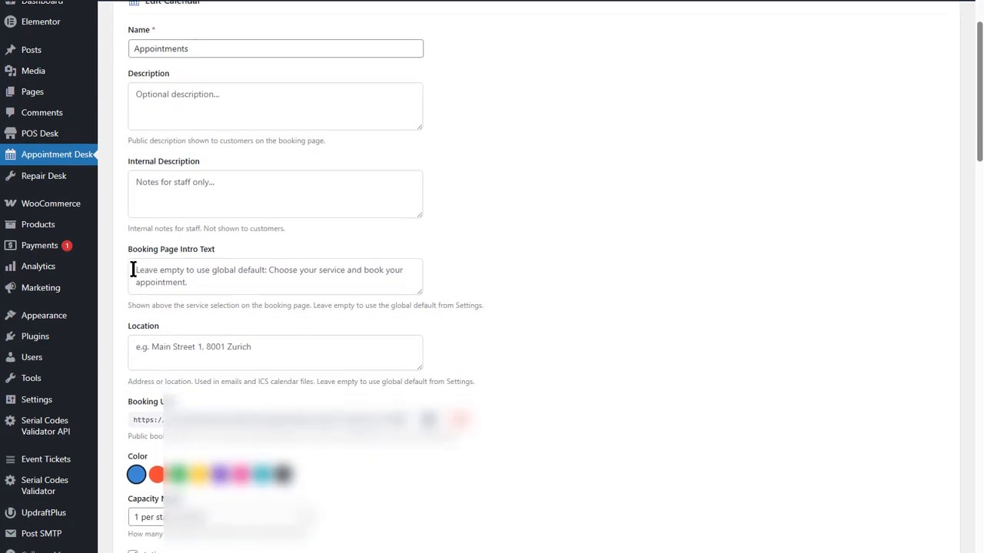
pyautogui.click(168, 282)
pyautogui.click(506, 299)
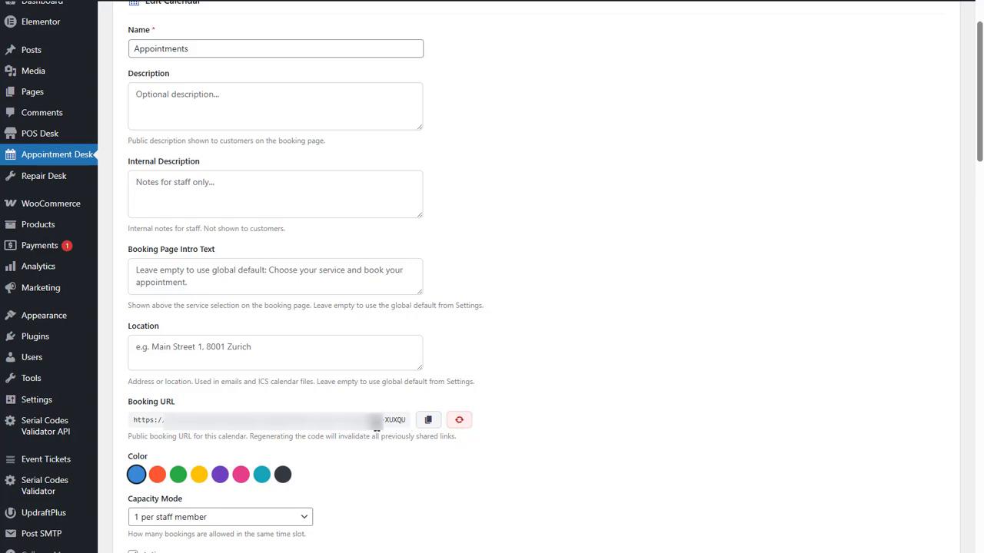
pyautogui.moveTo(383, 422); pyautogui.dragTo(405, 424)
pyautogui.click(457, 452)
pyautogui.scroll(-3, 457, 458)
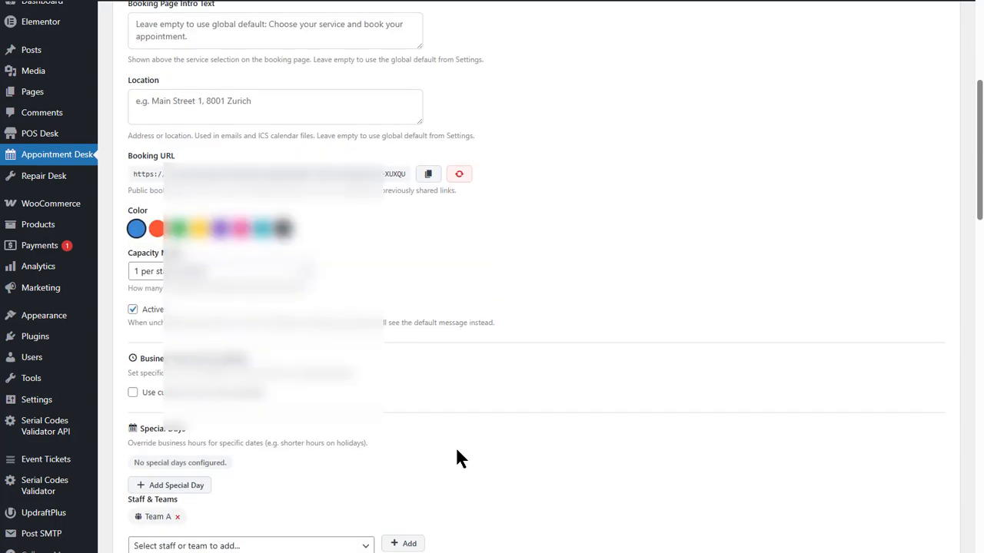
# Examine the Capacity Mode choices and the description of the calendar's Active setting.
pyautogui.click(306, 276)
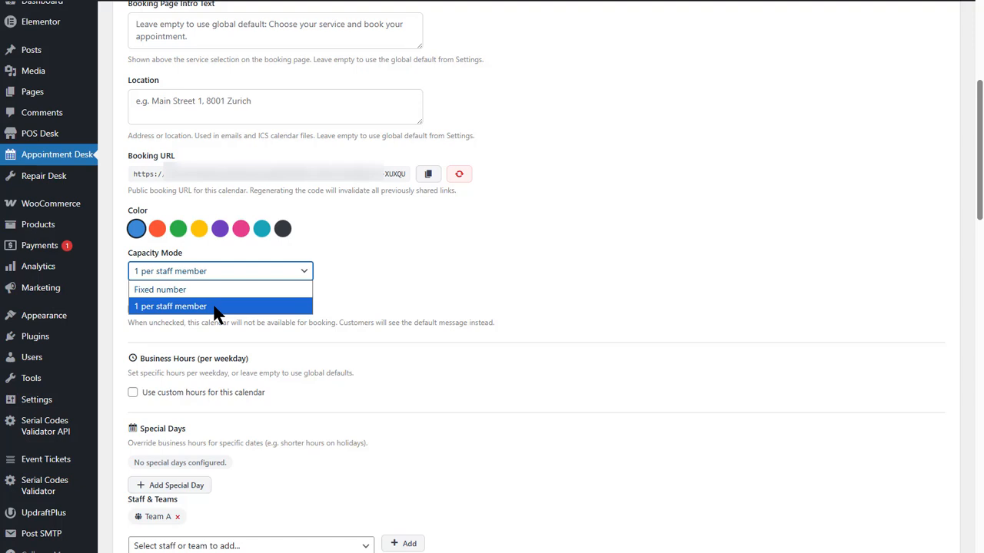
pyautogui.click(382, 365)
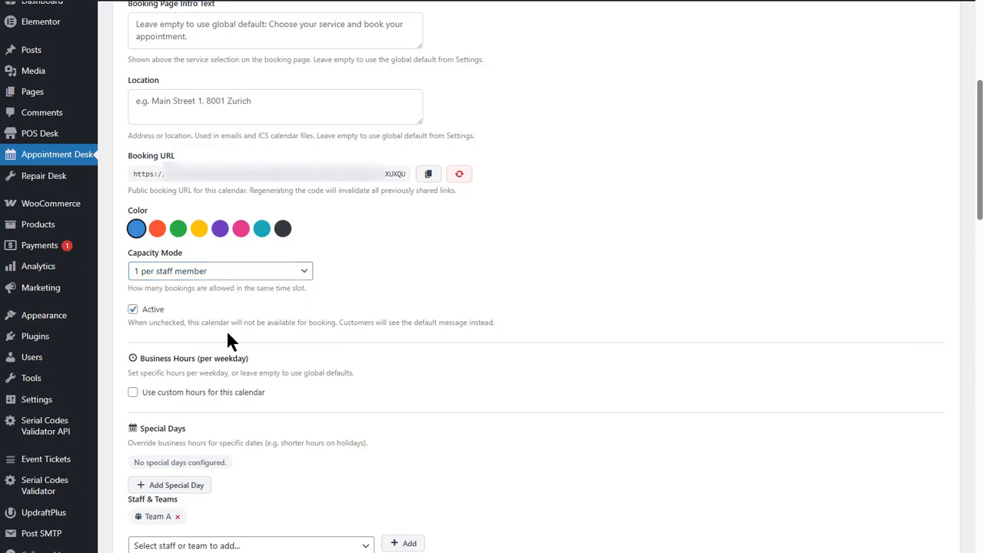
pyautogui.moveTo(228, 323); pyautogui.dragTo(358, 323)
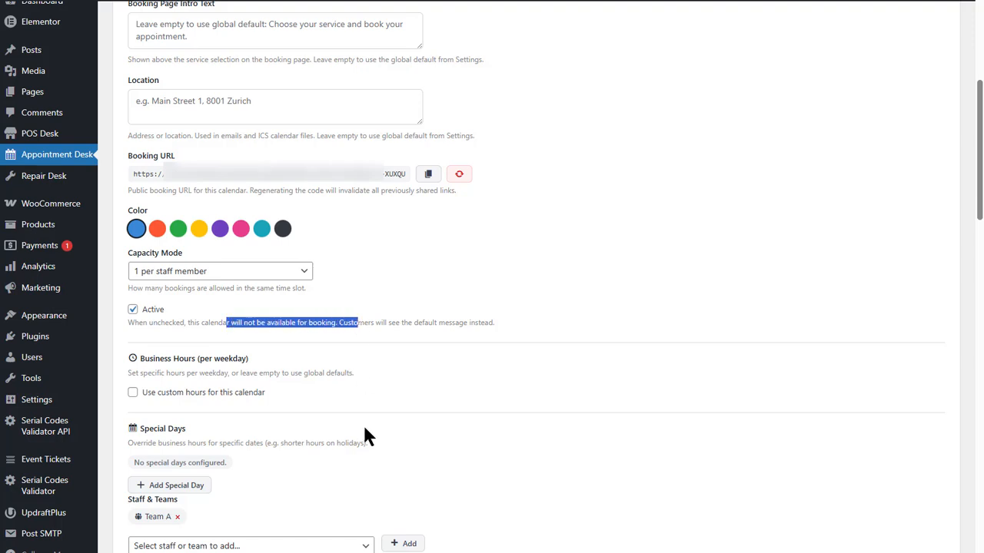
pyautogui.click(364, 431)
# Turn on custom weekday business hours for the calendar to view the schedule, and turn them off again.
pyautogui.scroll(-1, 489, 412)
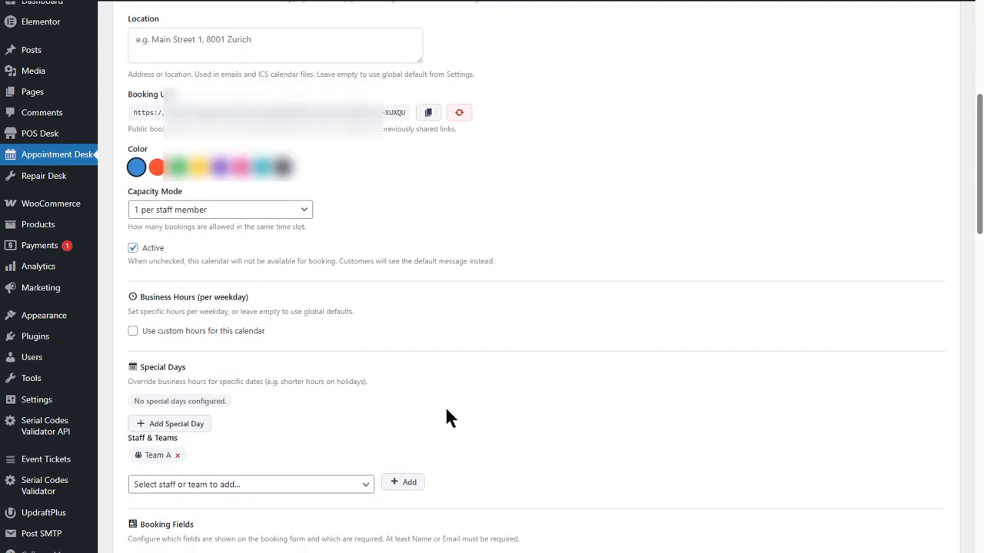
pyautogui.click(132, 332)
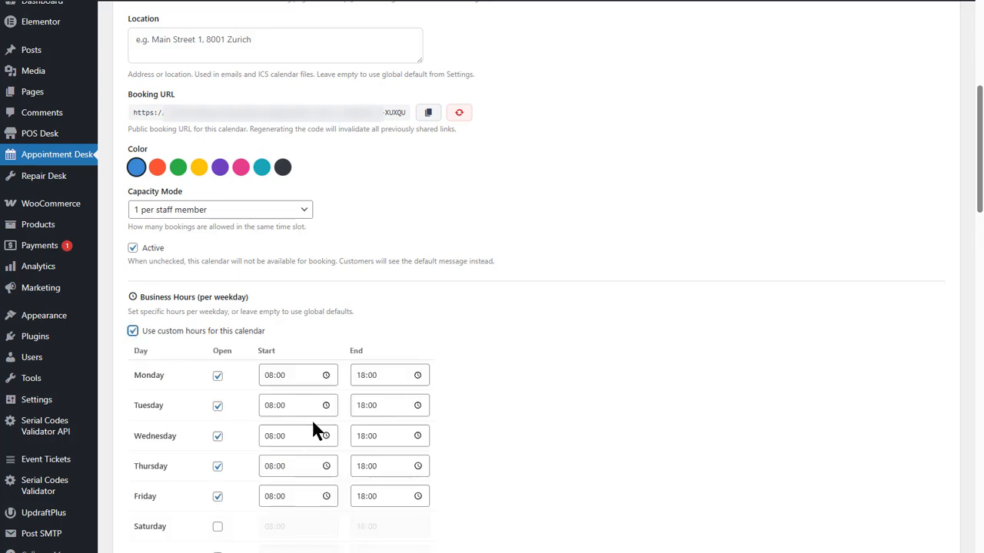
pyautogui.click(132, 332)
# Examine which teams and users can be assigned to the calendar under Staff & Teams.
pyautogui.scroll(-3, 471, 318)
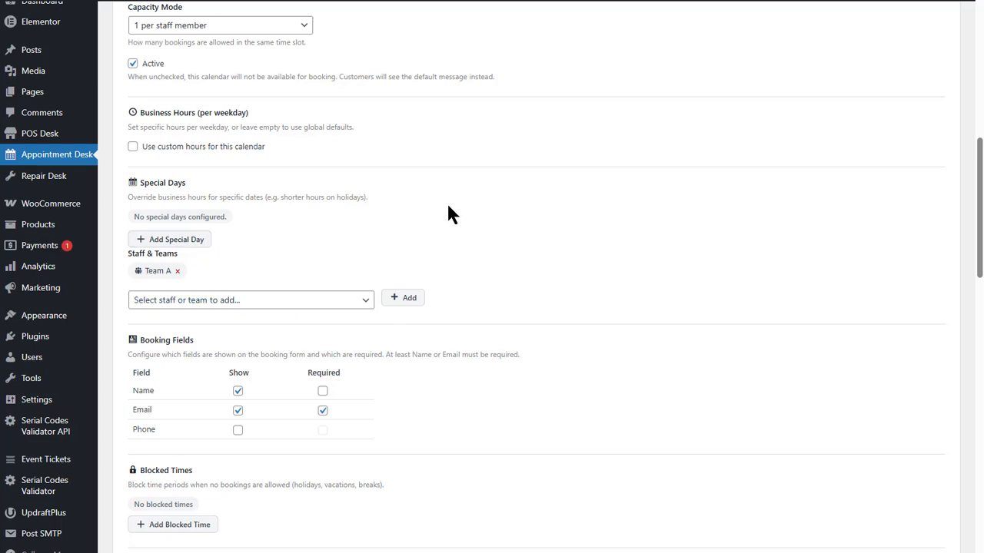
pyautogui.click(366, 307)
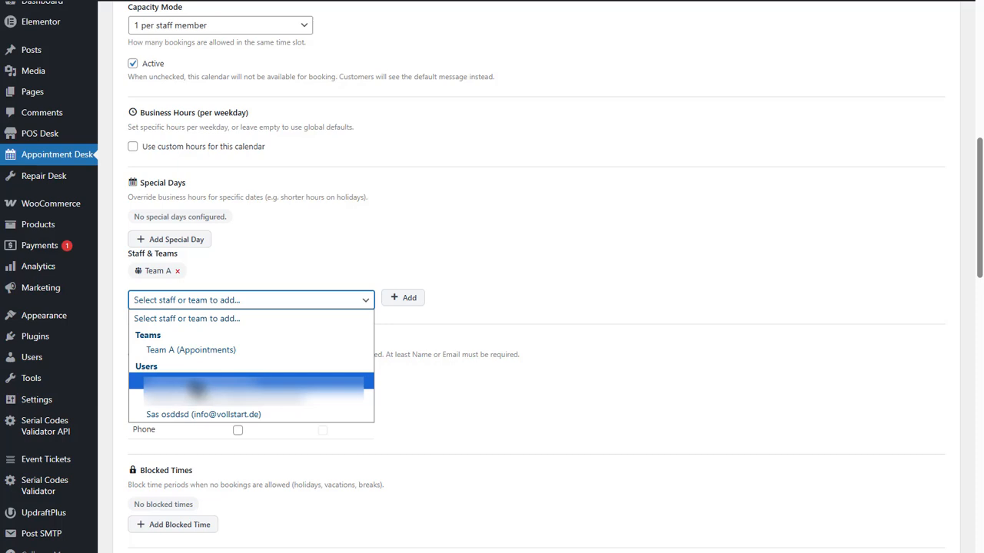
pyautogui.click(461, 214)
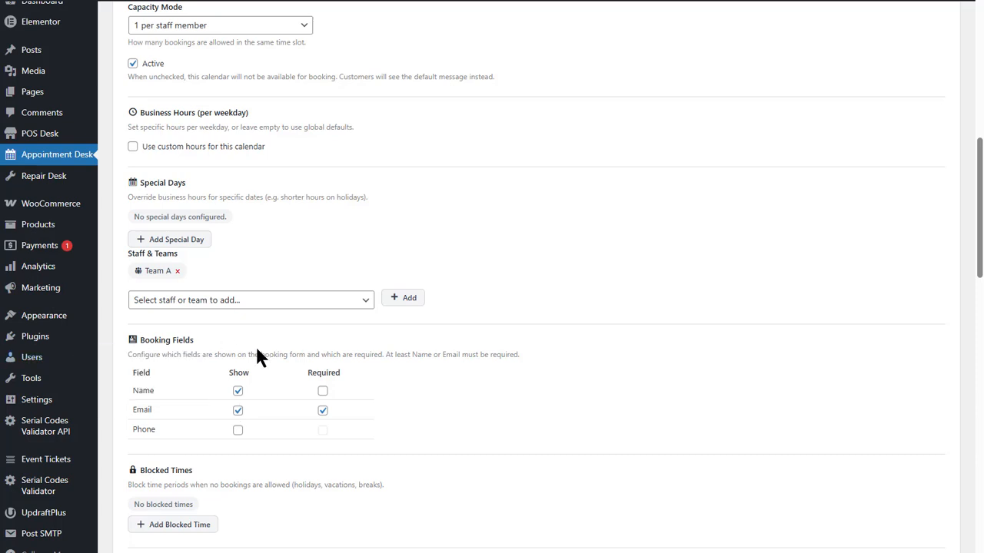
# Toggle the Required setting of the Email booking field off and back on.
pyautogui.scroll(-1, 257, 350)
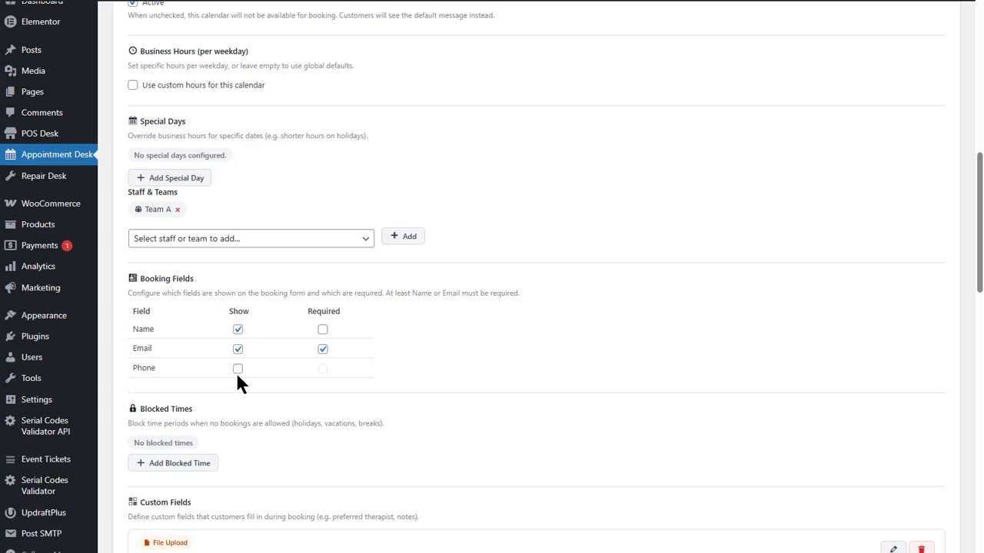
pyautogui.click(322, 349)
pyautogui.click(322, 350)
# Start a new custom field to examine the available field types, and cancel it.
pyautogui.scroll(-1, 348, 397)
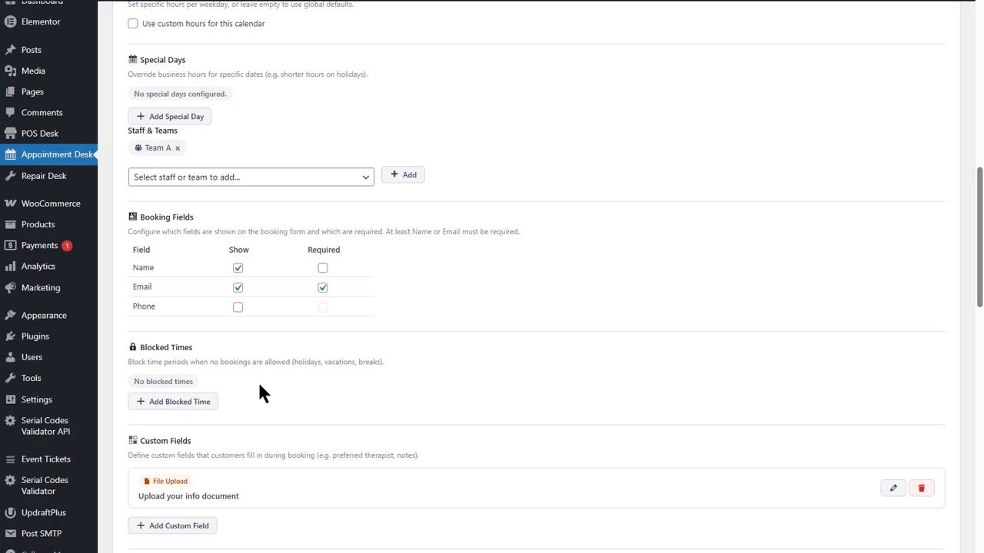
pyautogui.scroll(-2, 260, 388)
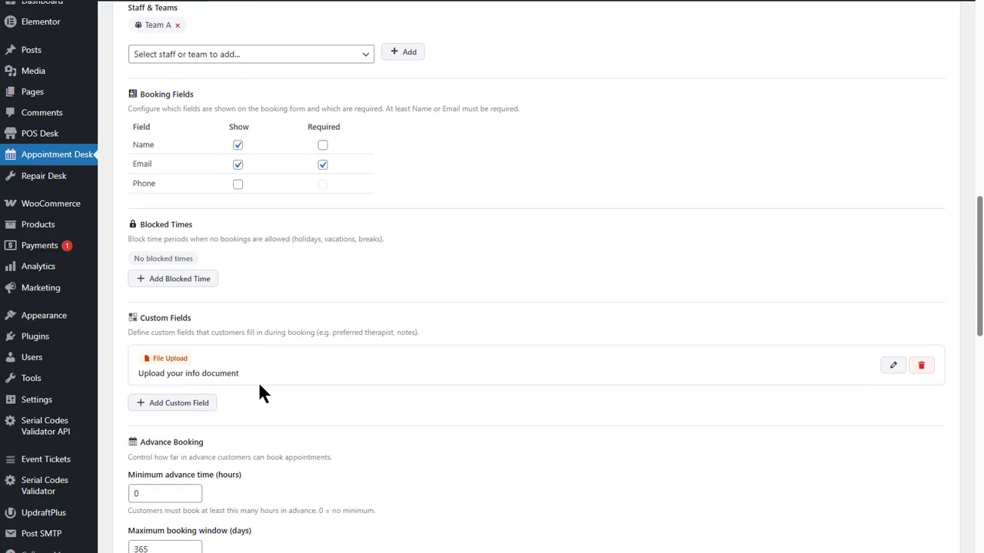
pyautogui.scroll(-1, 259, 387)
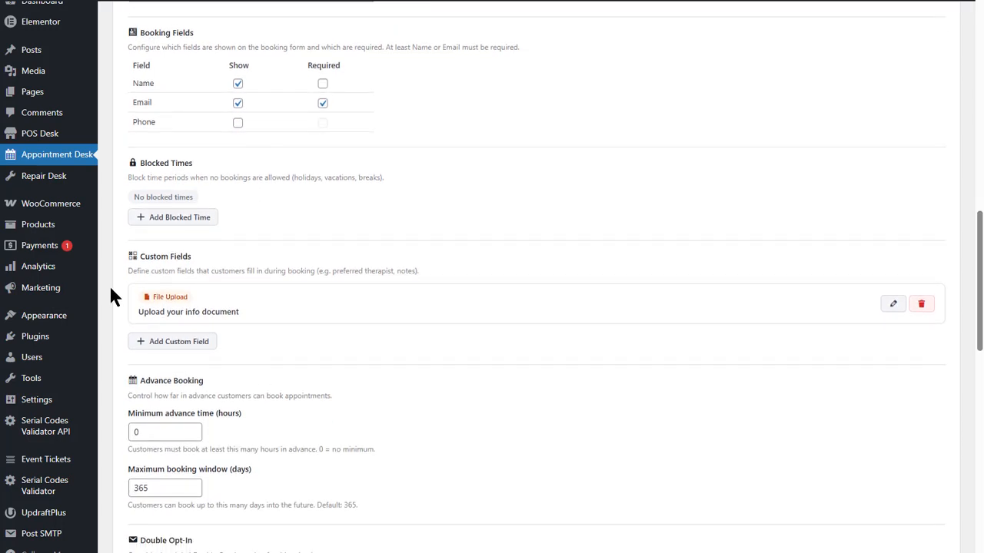
pyautogui.click(159, 345)
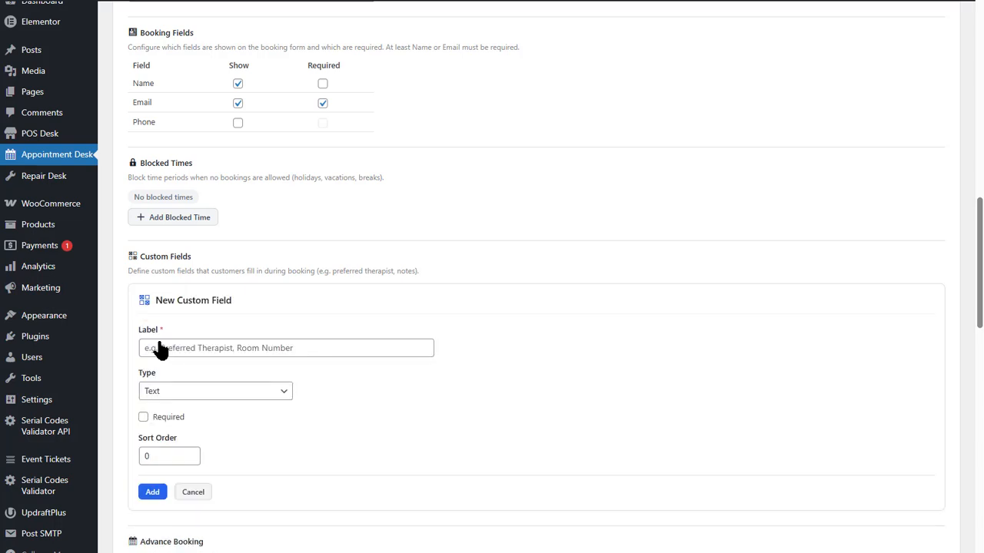
pyautogui.click(220, 396)
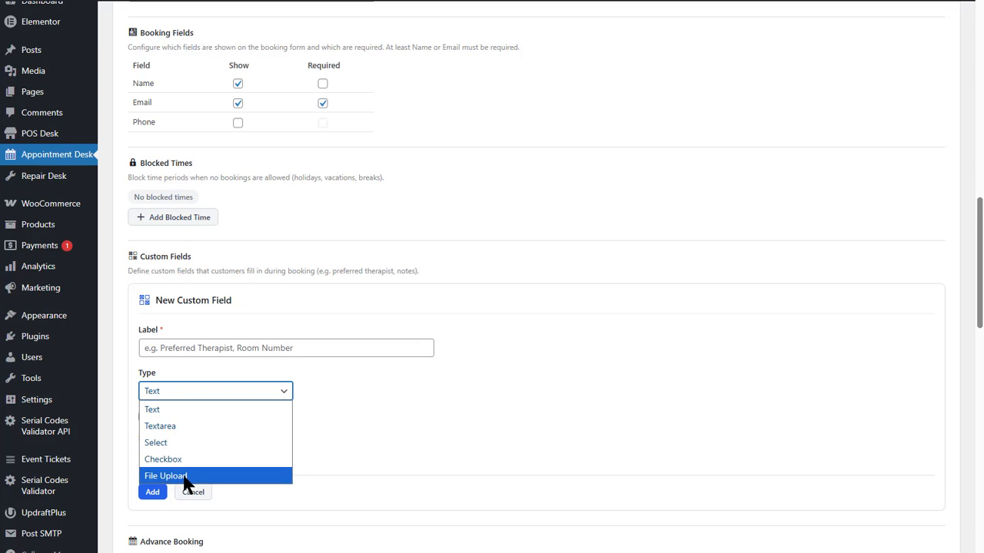
pyautogui.click(370, 401)
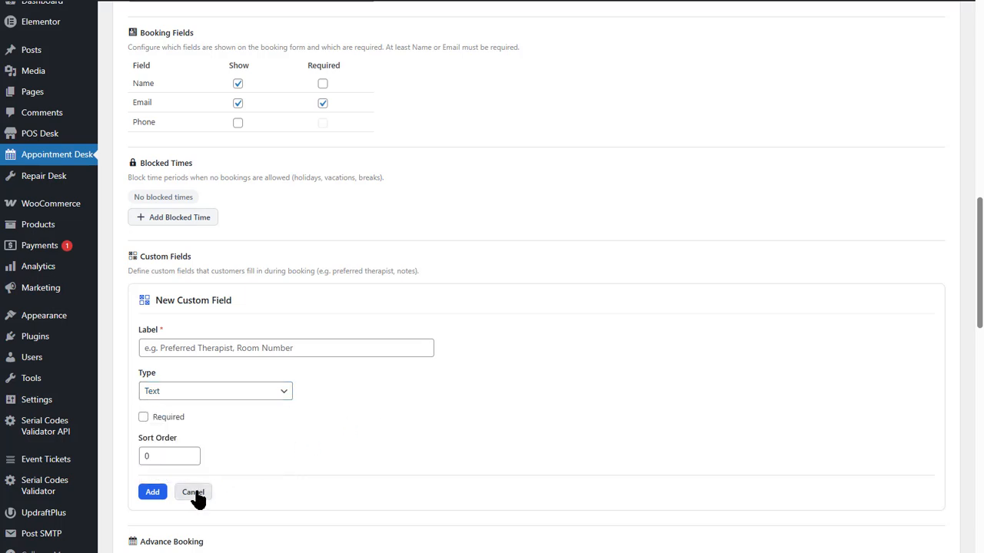
pyautogui.click(194, 493)
# Inspect the maximum booking window setting and the Double Opt-In options for the calendar.
pyautogui.scroll(-2, 311, 369)
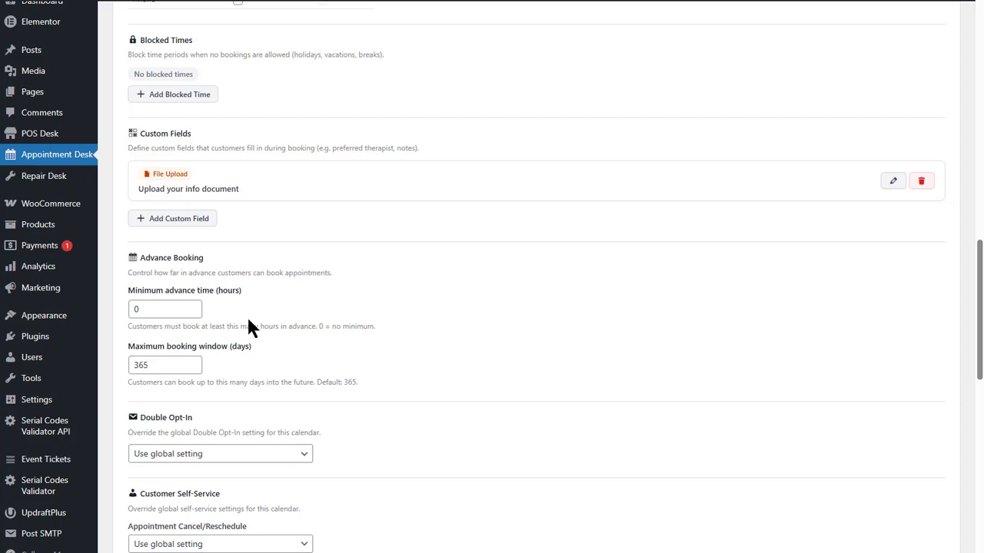
pyautogui.doubleClick(132, 366)
pyautogui.scroll(-2, 386, 391)
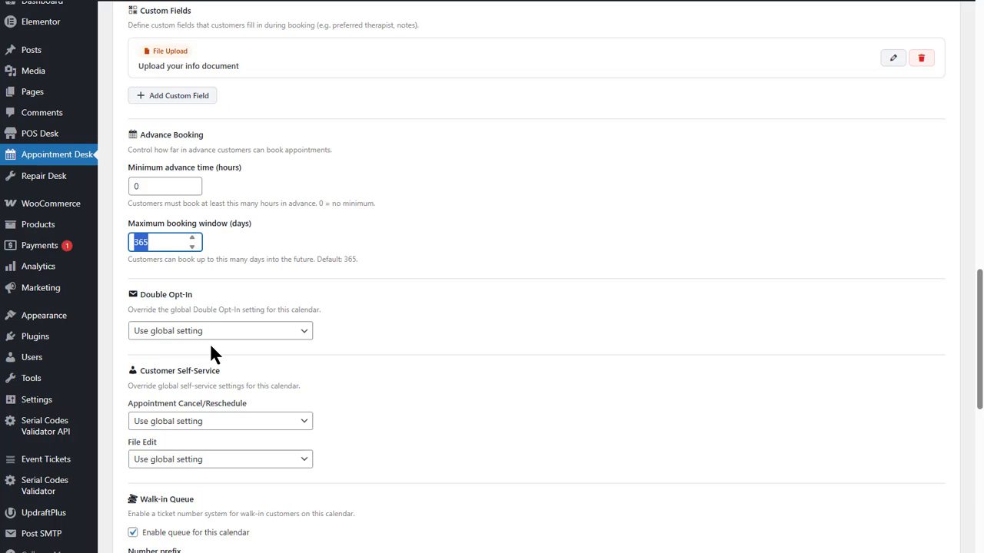
pyautogui.click(288, 335)
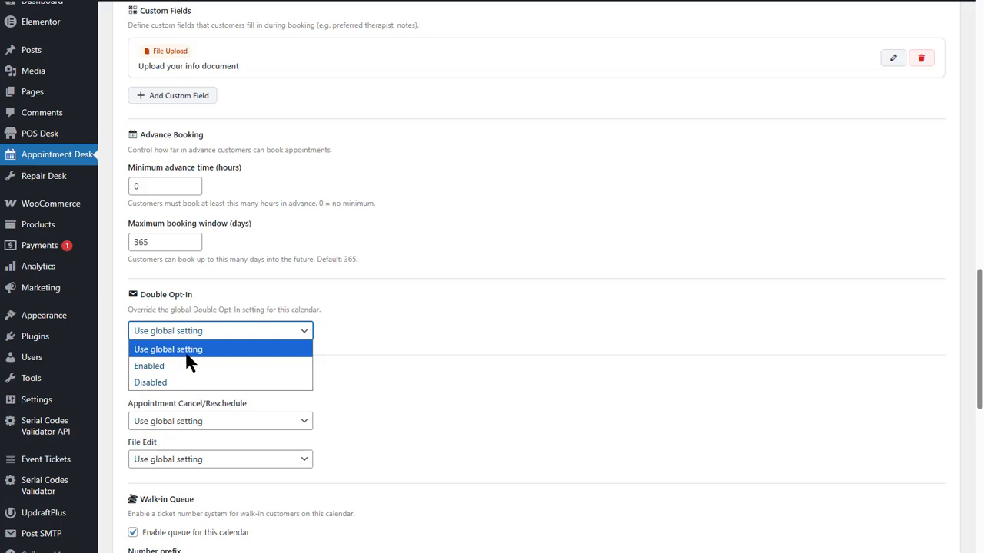
pyautogui.click(350, 342)
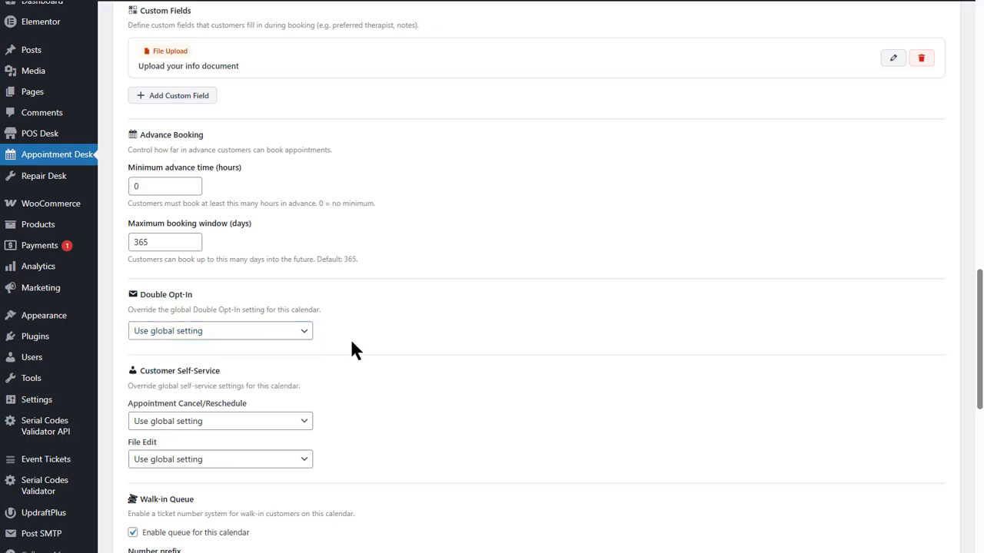
# Inspect the Customer Self-Service override options for Appointment Cancel/Reschedule and File Edit.
pyautogui.scroll(-1, 361, 396)
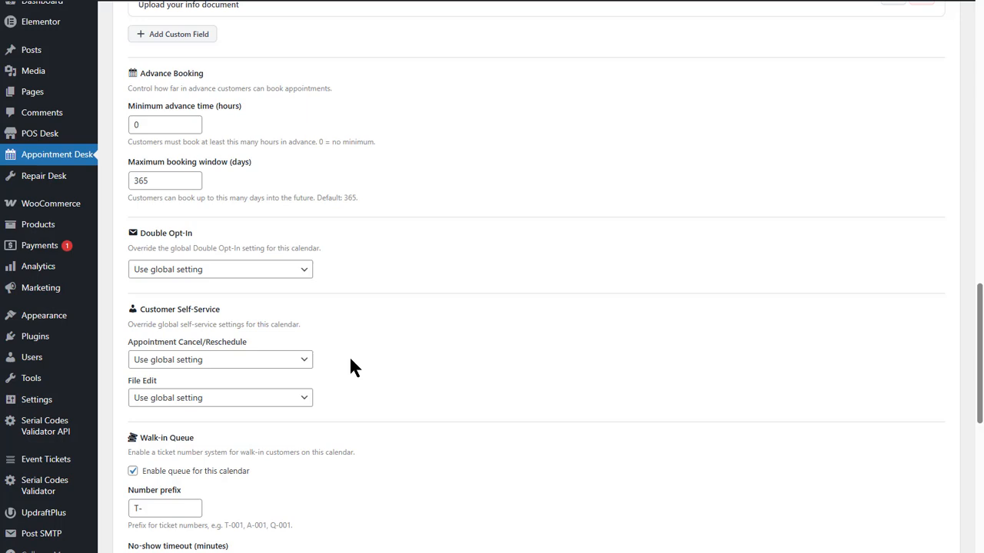
pyautogui.click(158, 361)
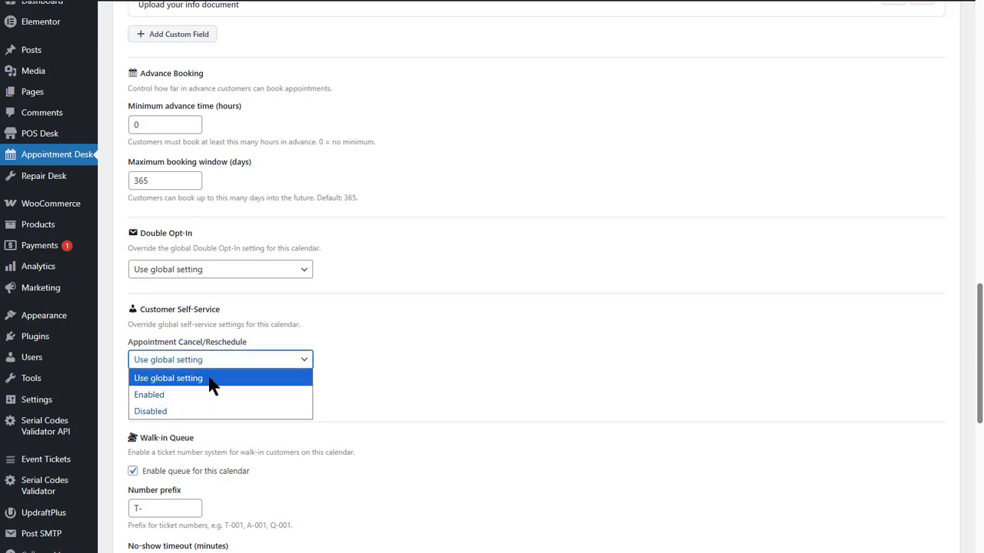
pyautogui.click(269, 379)
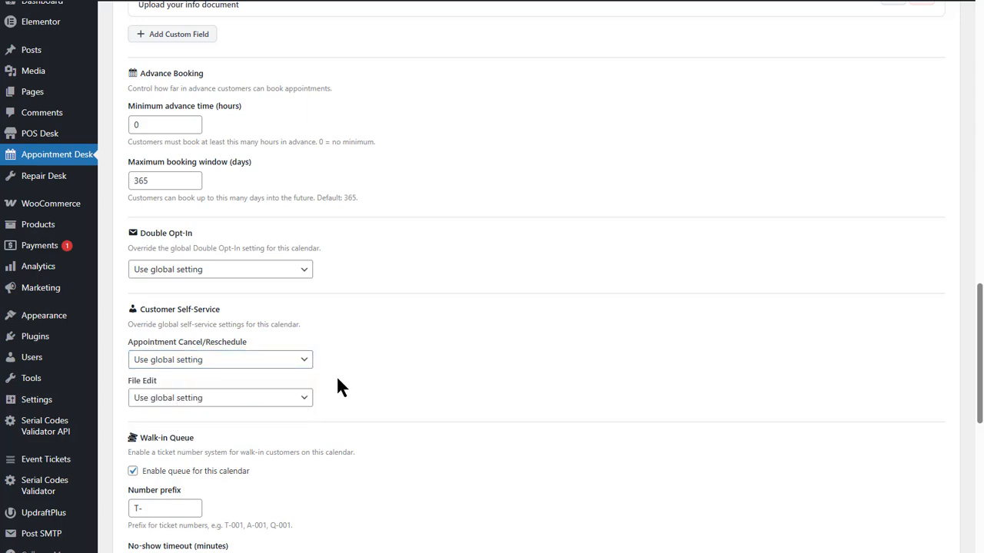
pyautogui.click(167, 405)
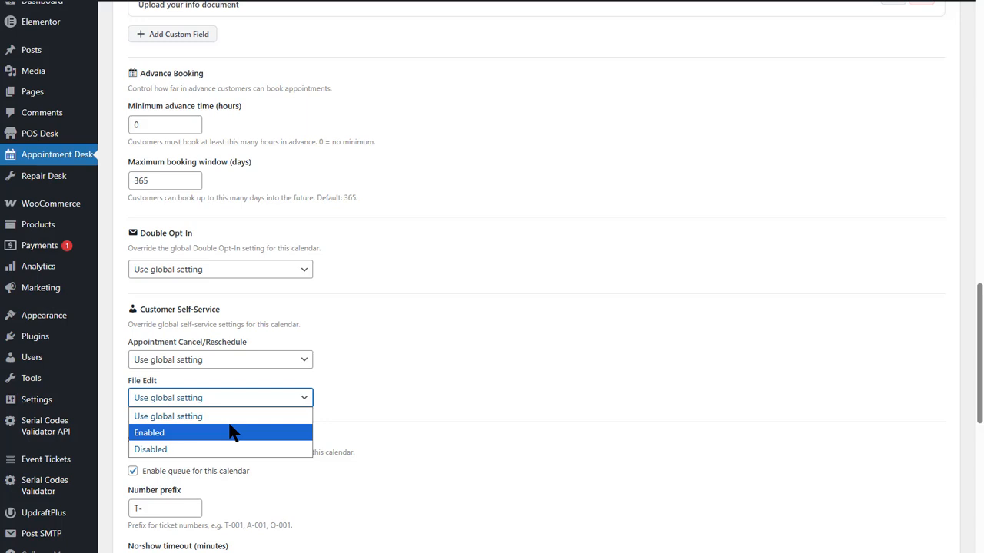
pyautogui.click(397, 417)
# Review the calendar's Walk-in Queue settings, including the available Display mode and TV orientation options.
pyautogui.scroll(-1, 399, 419)
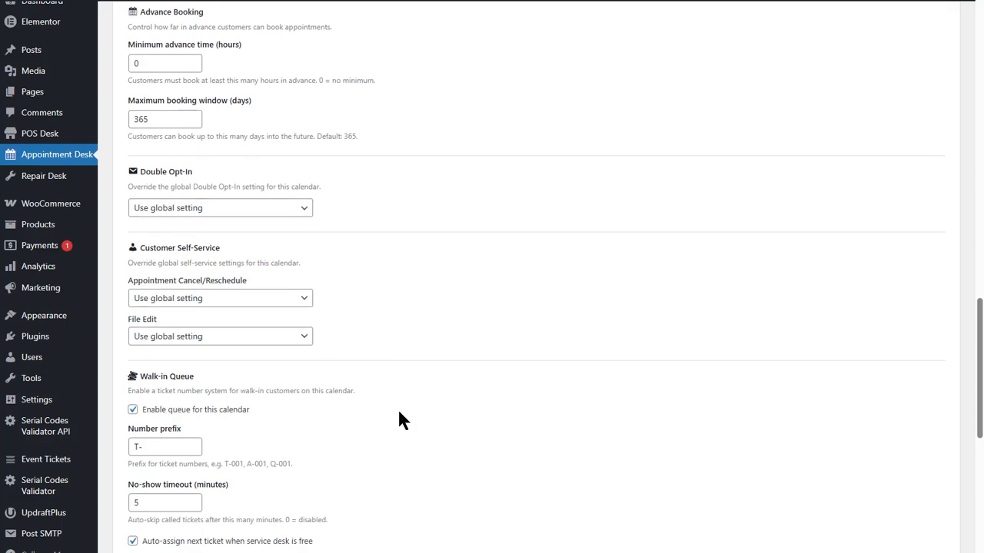
pyautogui.scroll(-2, 398, 419)
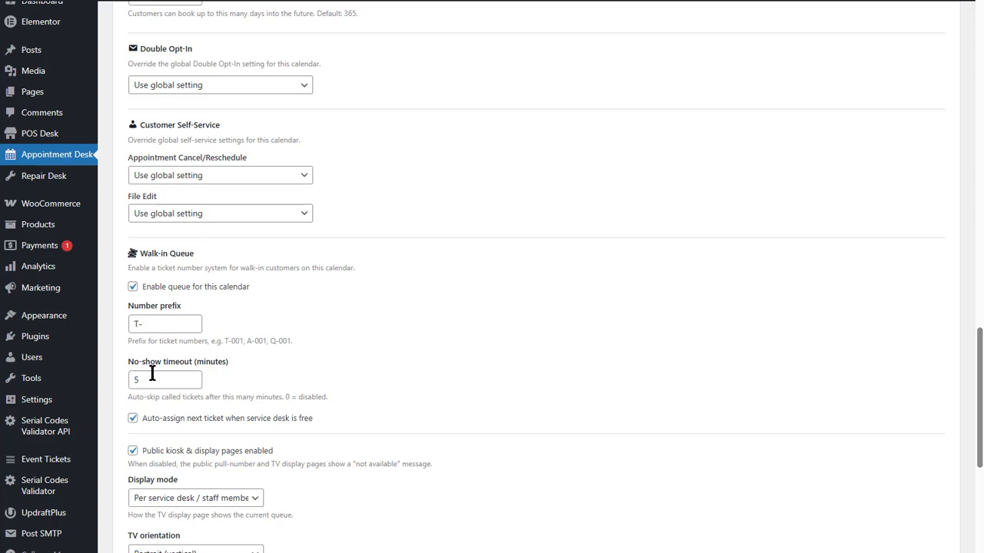
pyautogui.scroll(-2, 261, 390)
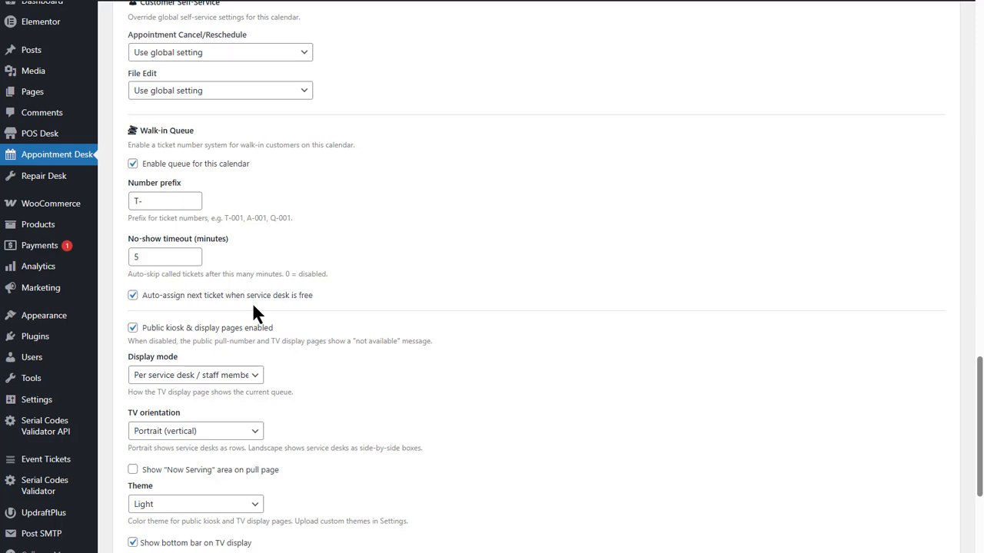
pyautogui.scroll(-1, 323, 380)
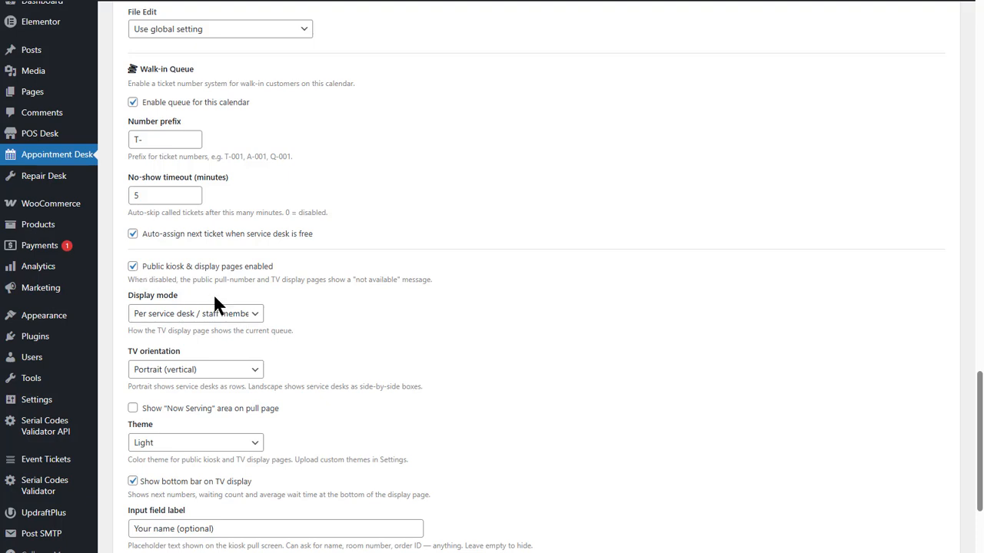
pyautogui.click(258, 326)
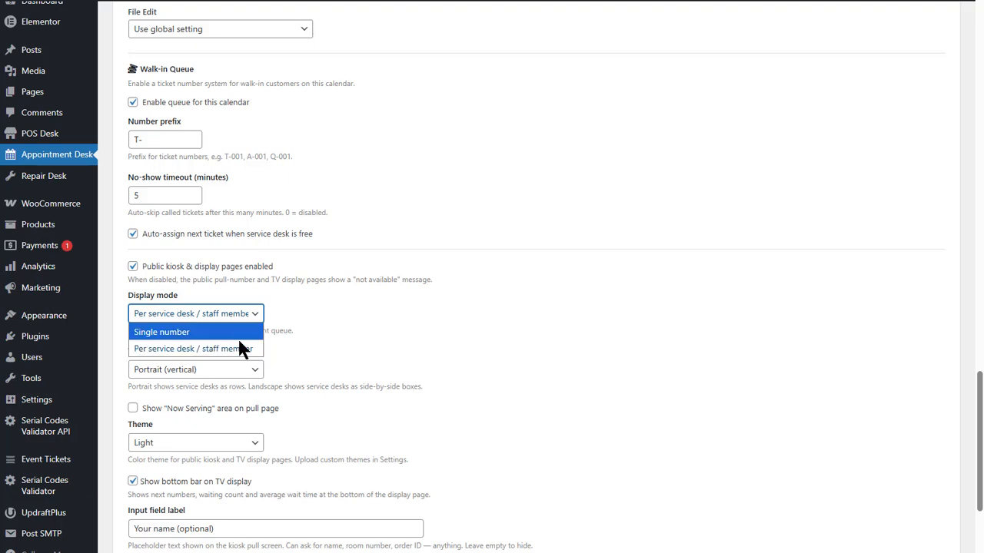
pyautogui.click(302, 329)
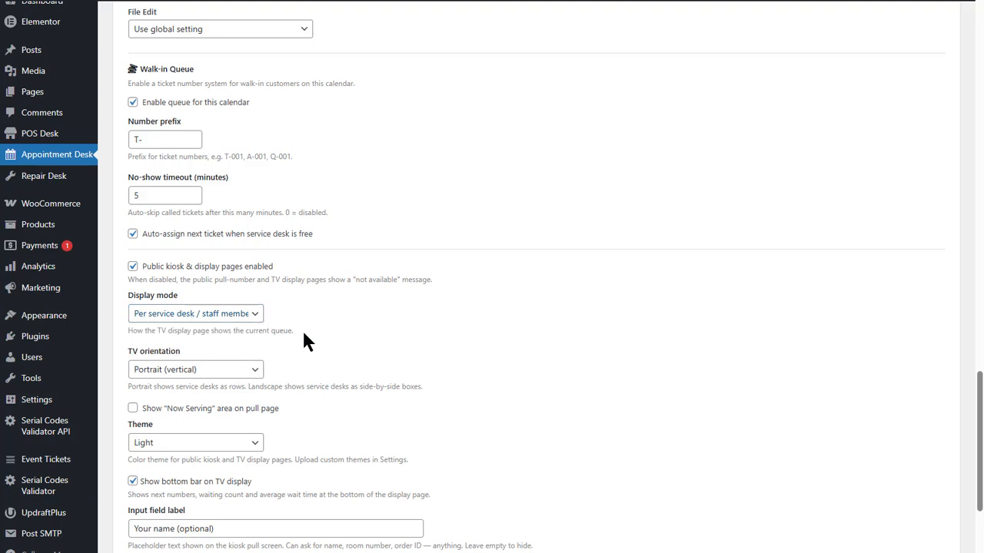
pyautogui.click(146, 375)
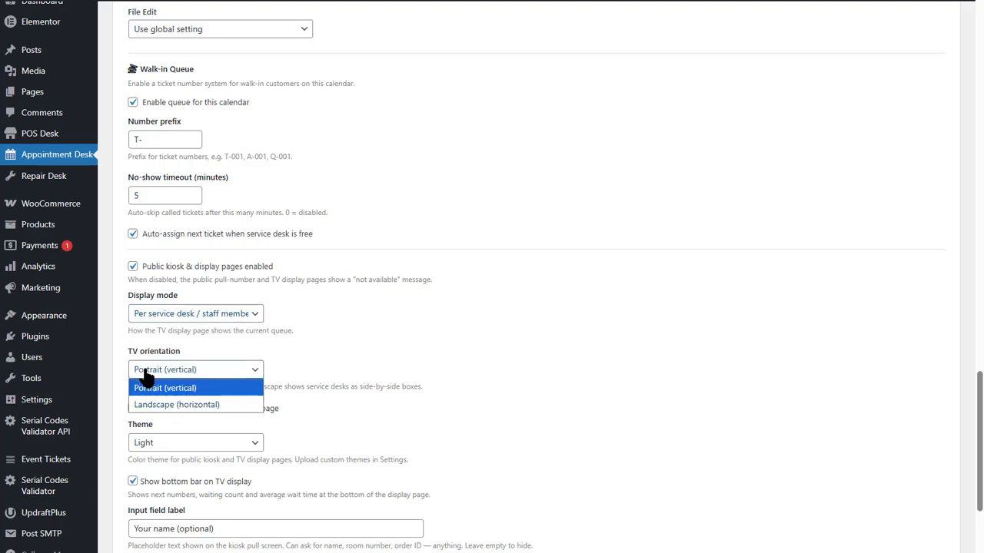
pyautogui.click(314, 373)
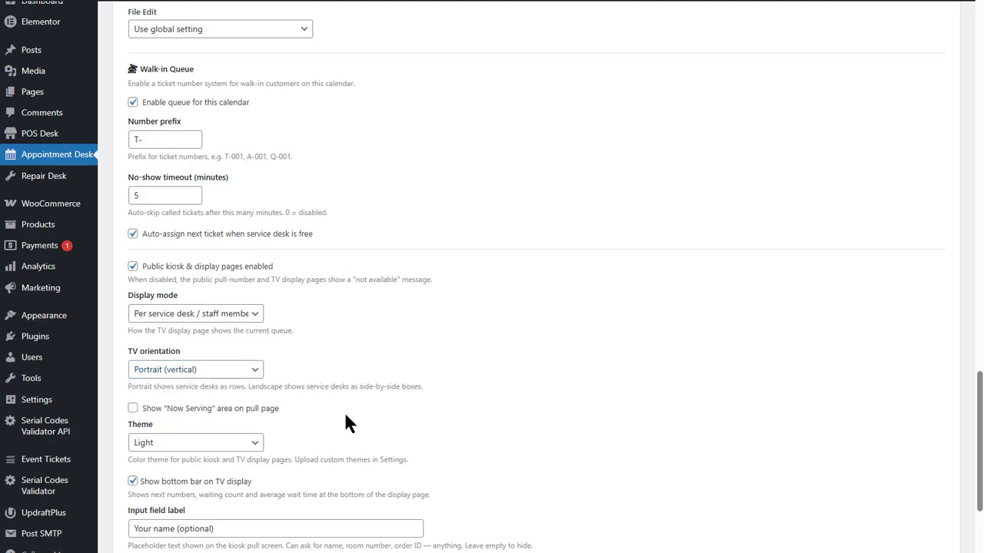
# Examine the Theme options and the Input field label setting for the public kiosk and TV display pages.
pyautogui.scroll(-3, 343, 410)
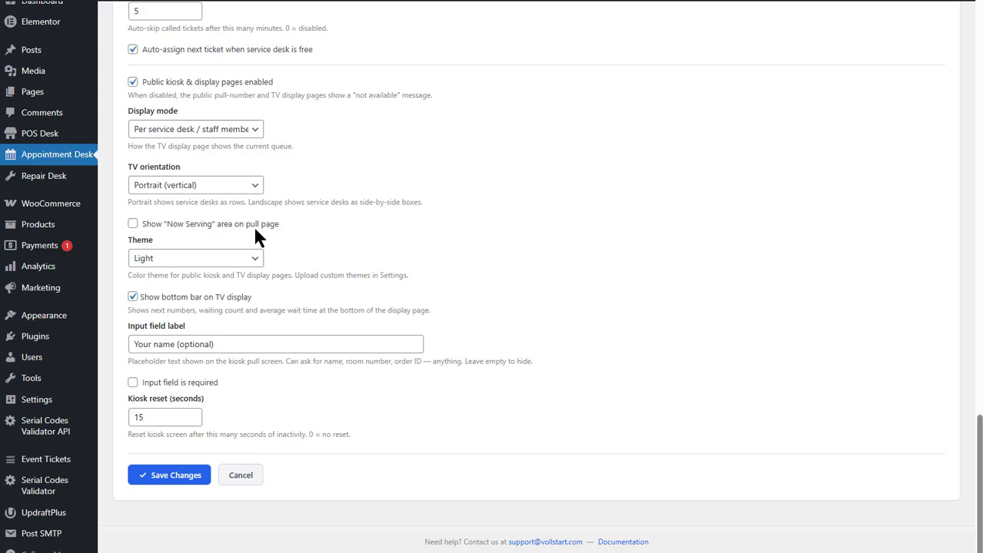
pyautogui.click(246, 262)
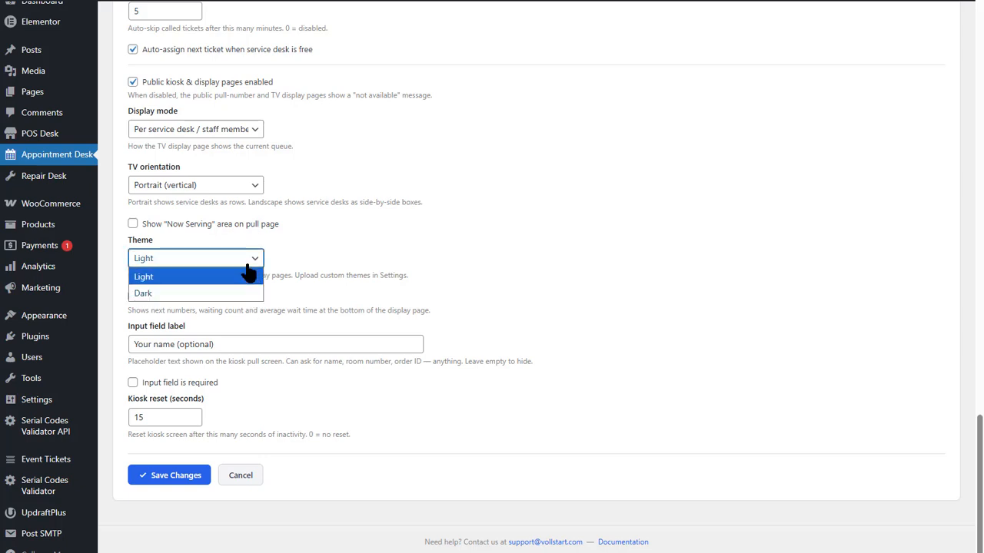
pyautogui.click(368, 242)
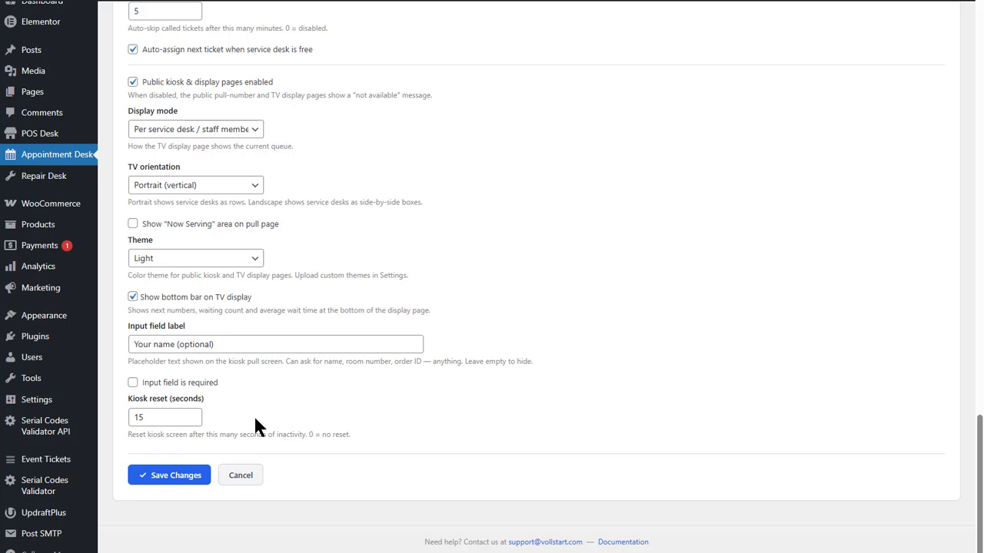
pyautogui.click(226, 344)
pyautogui.keyDown('shift'); pyautogui.click(129, 346); pyautogui.keyUp('shift')
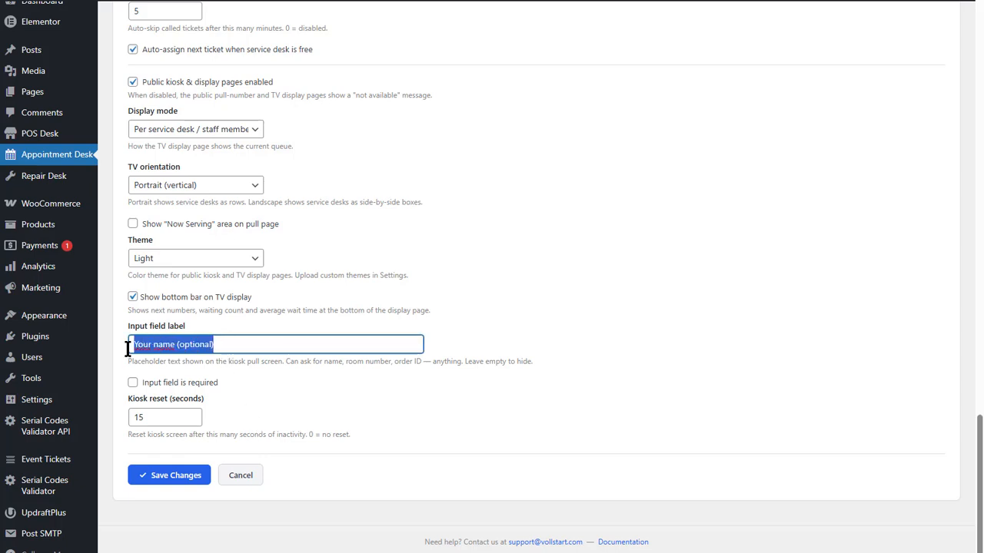
pyautogui.click(280, 374)
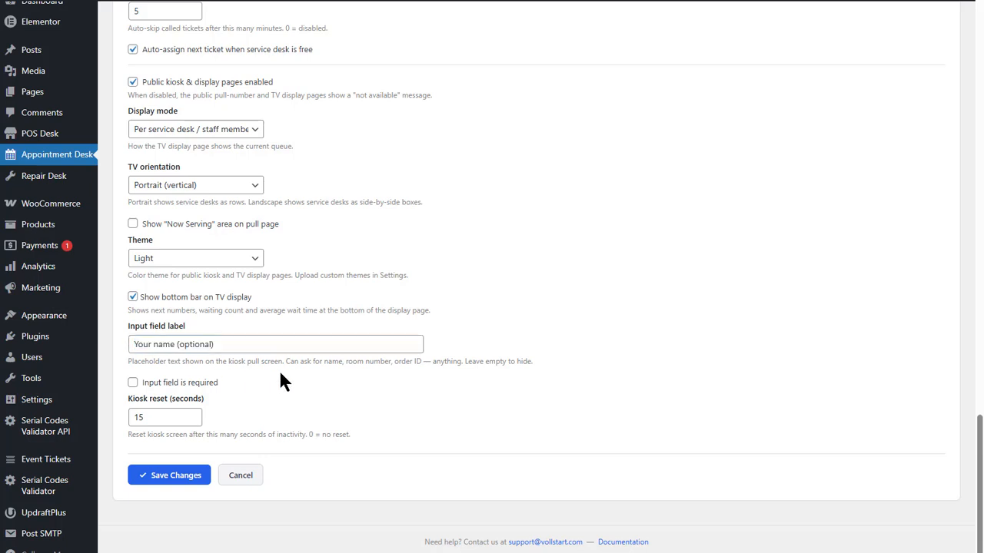